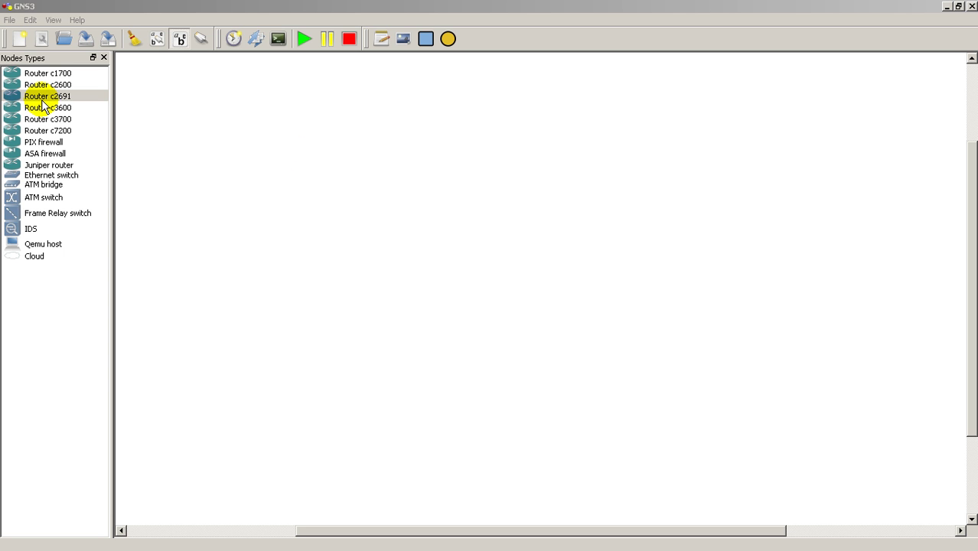
Drag a Cisco c2691 router from the node list onto the canvas as R1
left_click_drag(42, 99, 414, 299)
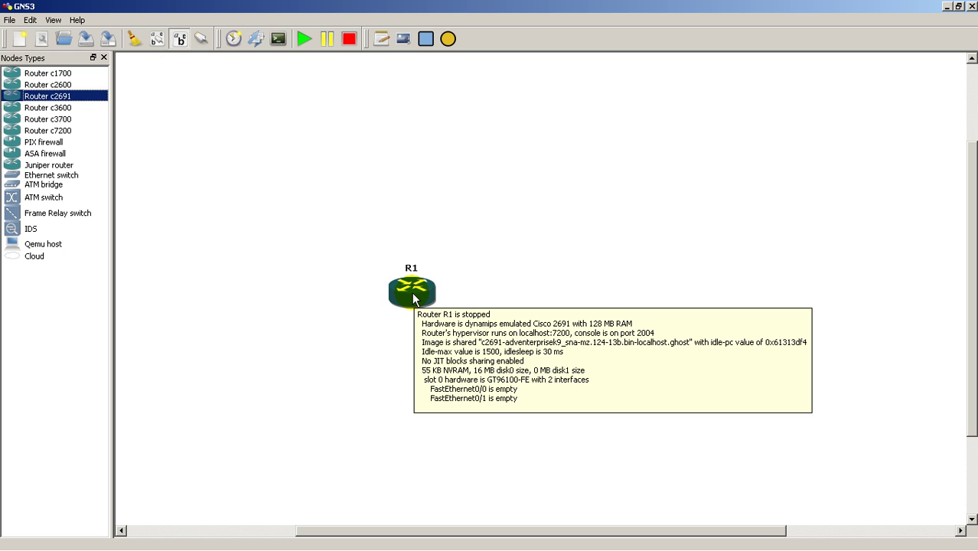
Open R1's console, let it boot, and decline the initial configuration dialog with 'no'
left_click_drag(413, 298, 415, 278)
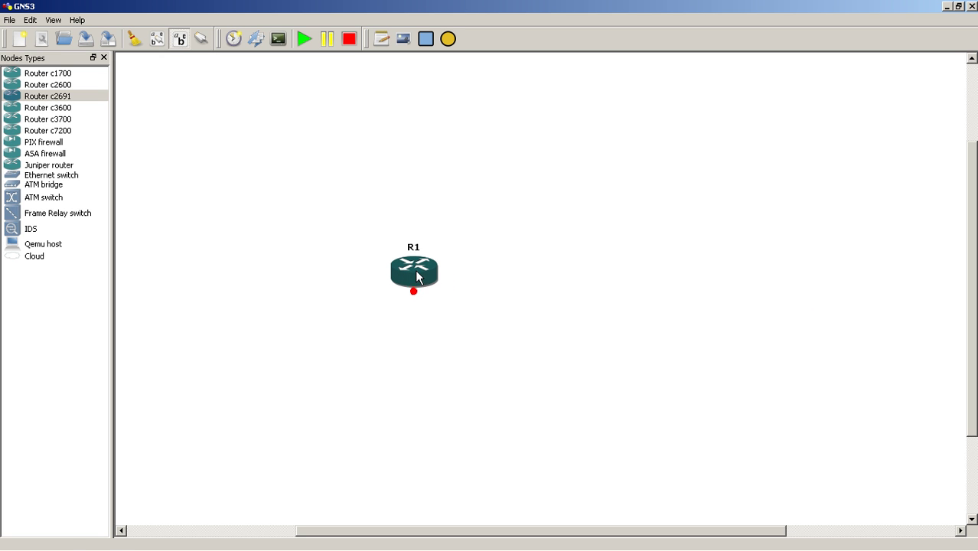
left_click(603, 208)
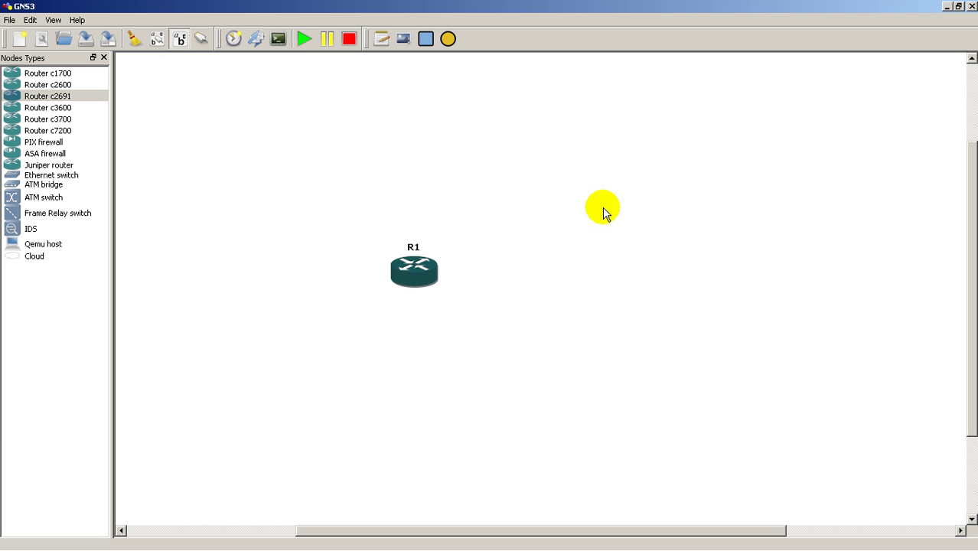
left_click(286, 41)
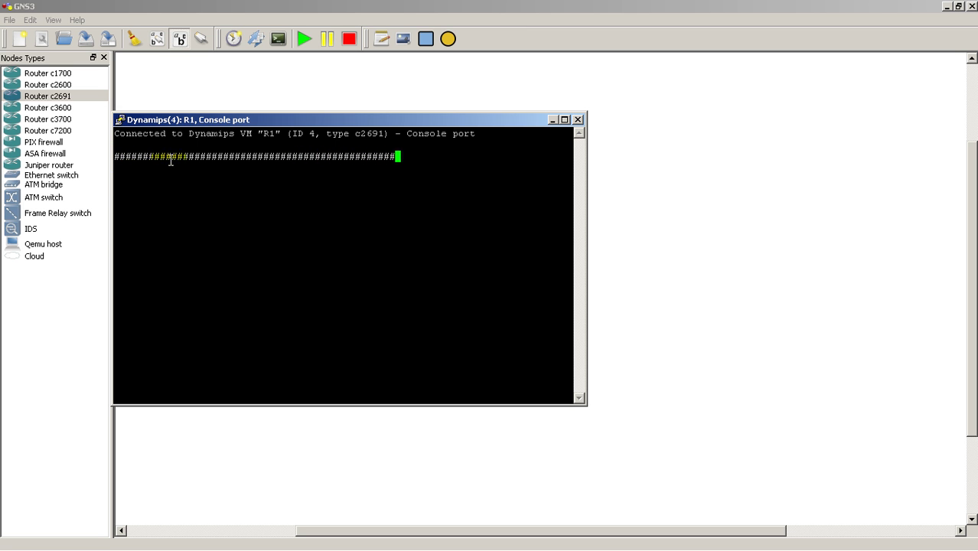
left_click_drag(534, 122, 545, 69)
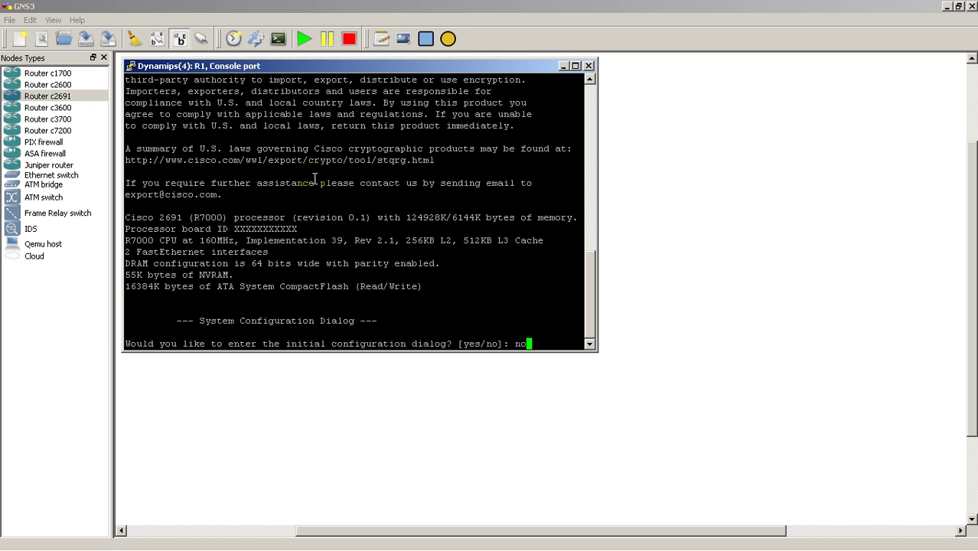
key("Return")
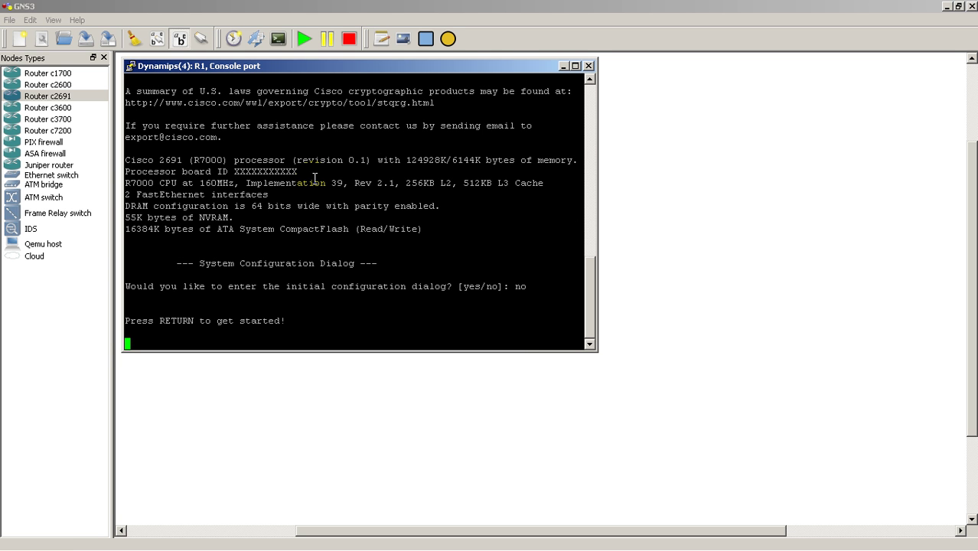
Stop all routers and load the c2691 image entry in IOS images and hypervisors
left_click(349, 38)
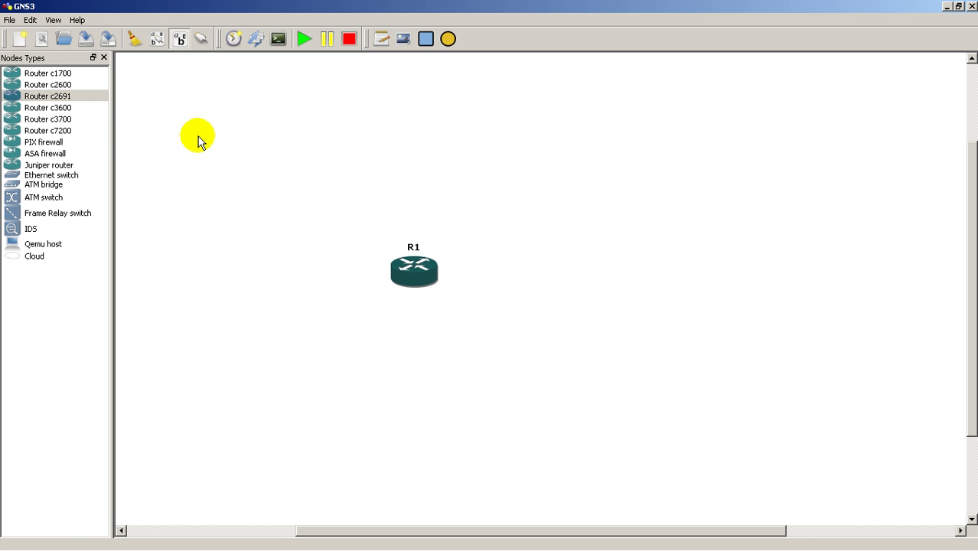
left_click(32, 21)
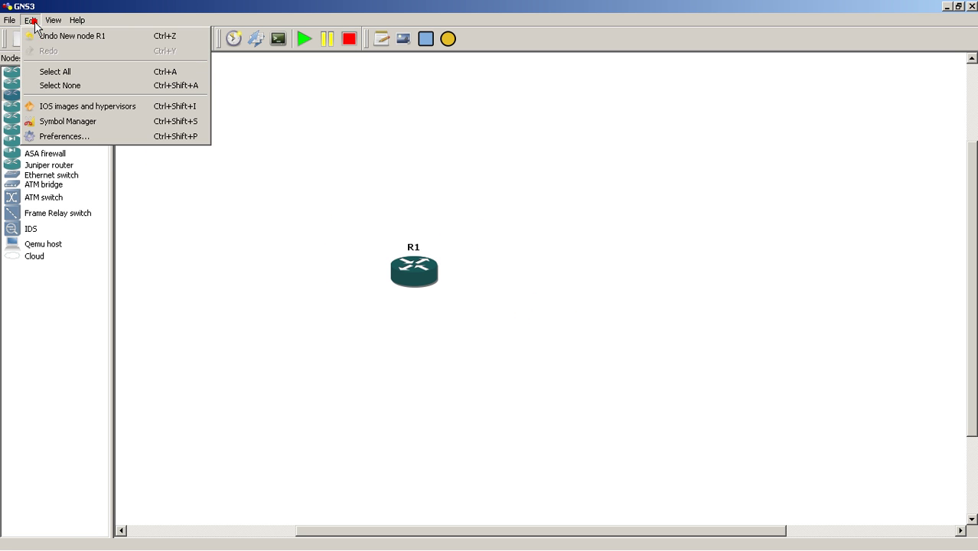
left_click(46, 106)
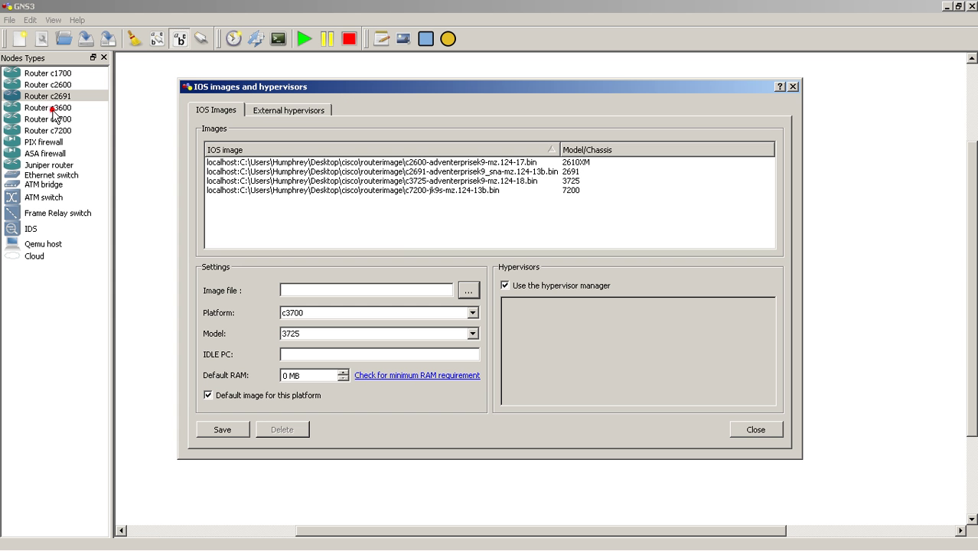
left_click(476, 171)
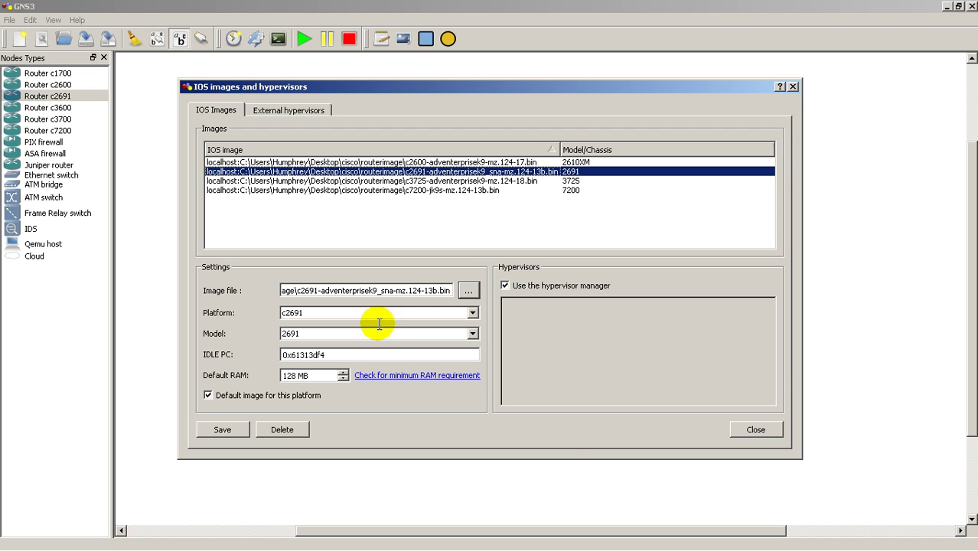
Inspect the .bin IOS images in the routerimage folder, then find WinRAR under All Programs
mouse_move(0, 87)
left_mouse_down()
mouse_move(487, 90)
mouse_move(656, 80)
left_mouse_up()
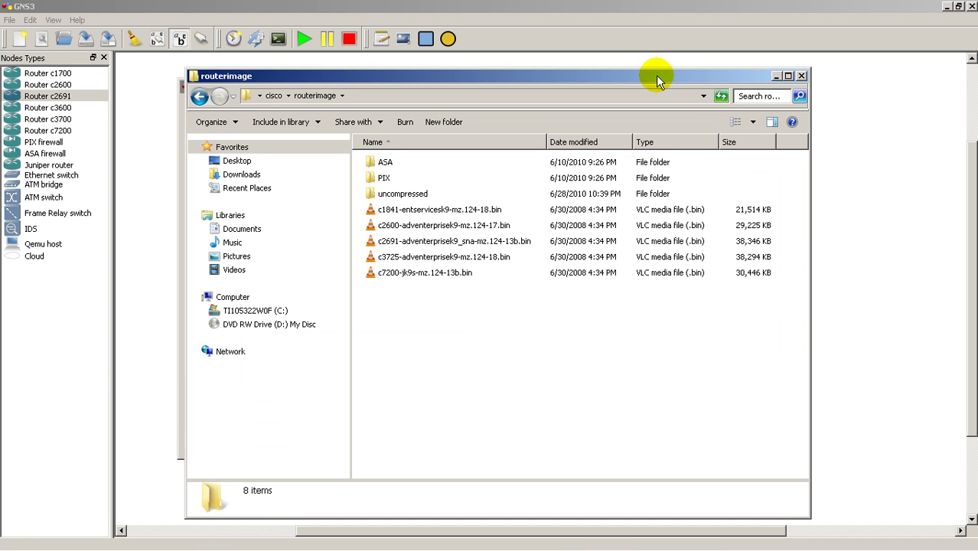
left_click(434, 241)
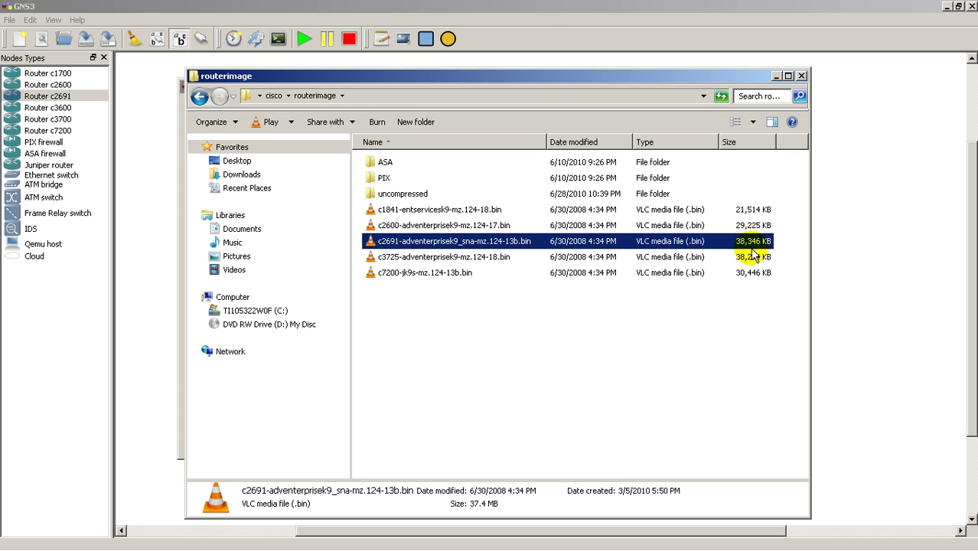
left_click(515, 212)
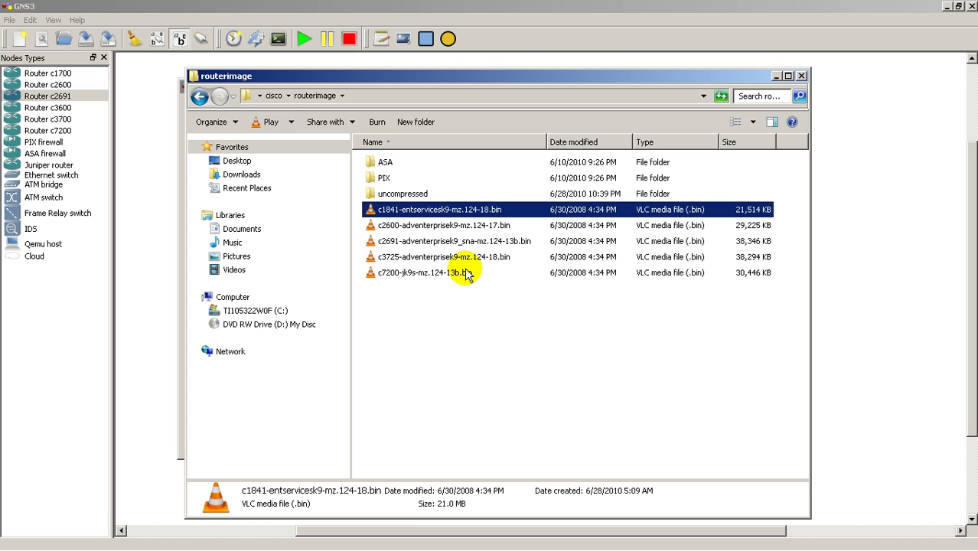
left_click(465, 273)
left_click(479, 216)
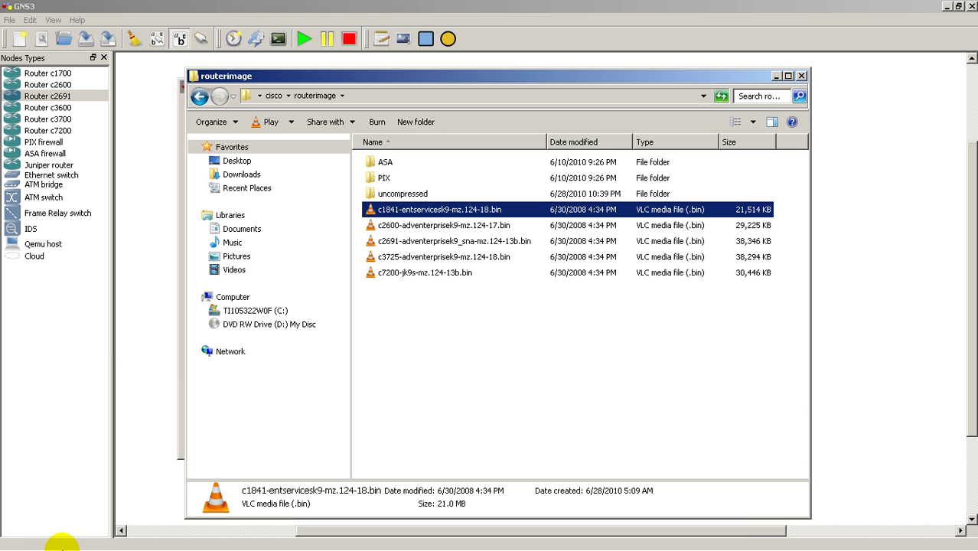
left_click(23, 542)
left_click(92, 494)
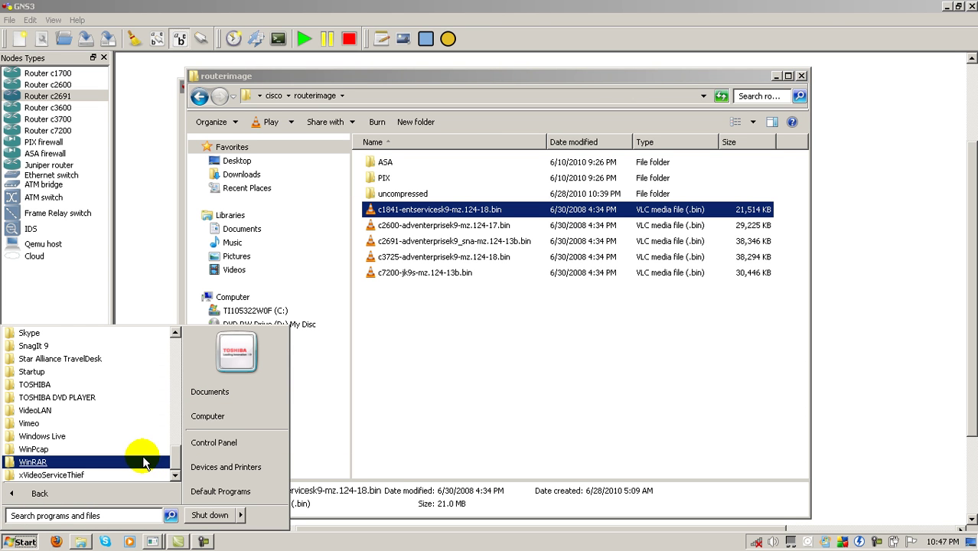
Launch WinRAR, dismiss its licence reminder, and close the Explorer routerimage window
left_click(142, 462)
left_click(115, 475)
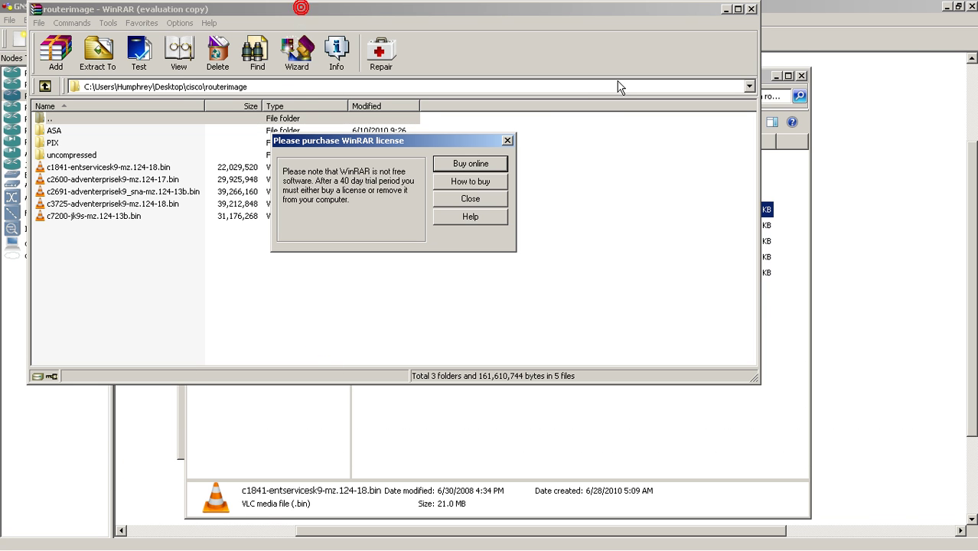
left_click(494, 198)
left_click_drag(470, 9, 822, 117)
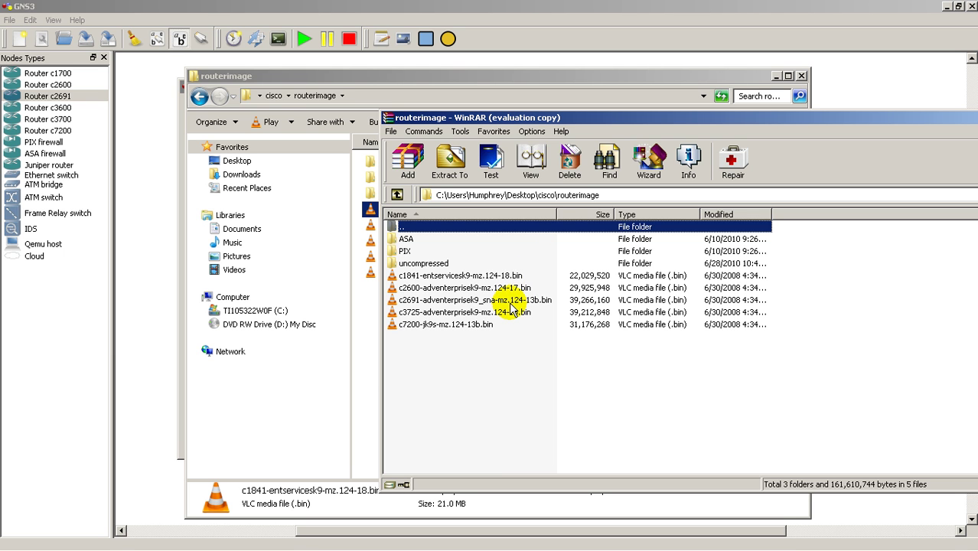
left_click(801, 76)
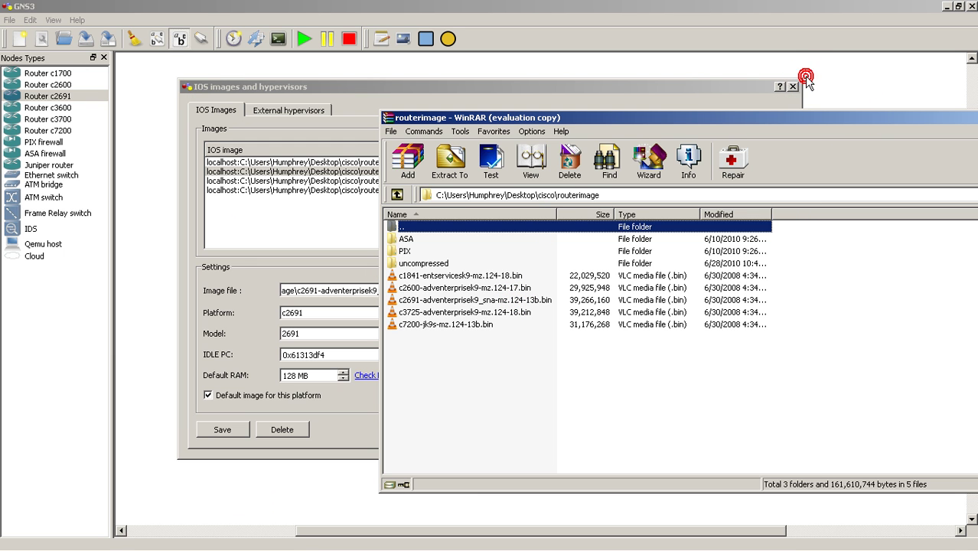
Check the c2691 image holds C2691-AD.BIN and that the uncompressed folder exists
double_click(438, 300)
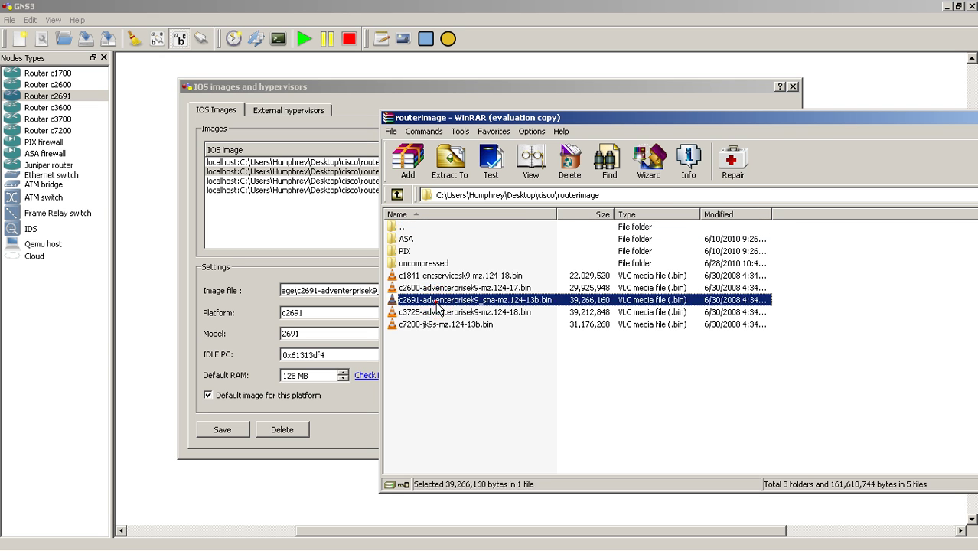
left_click(433, 240)
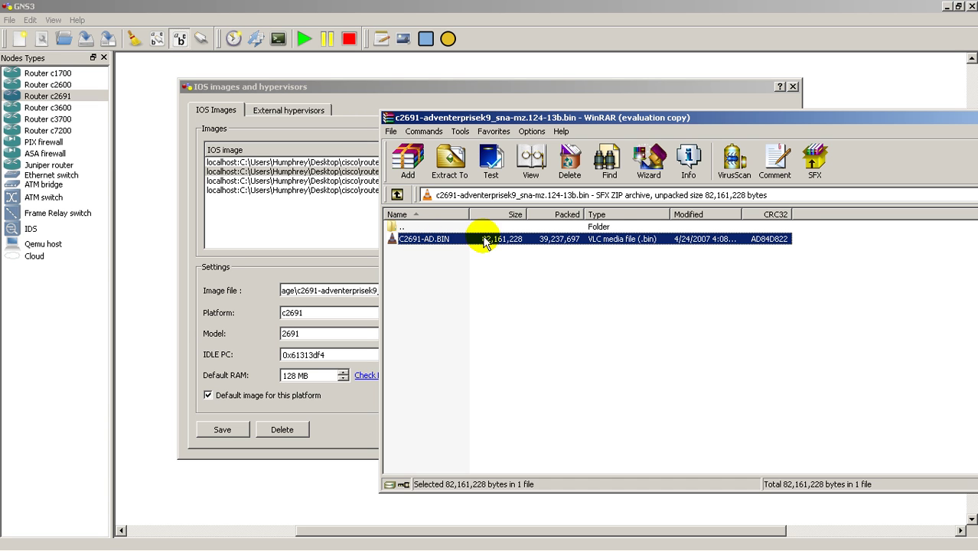
double_click(404, 227)
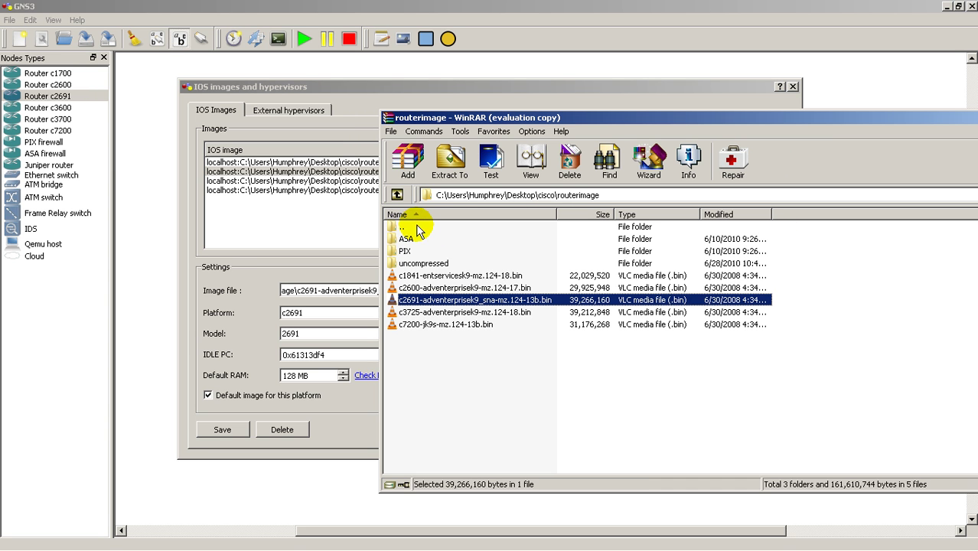
double_click(425, 264)
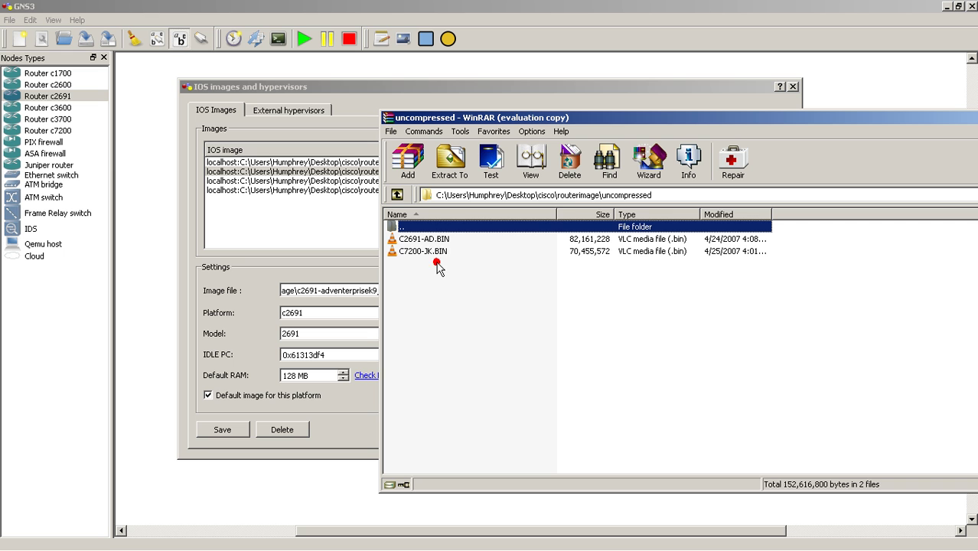
double_click(413, 229)
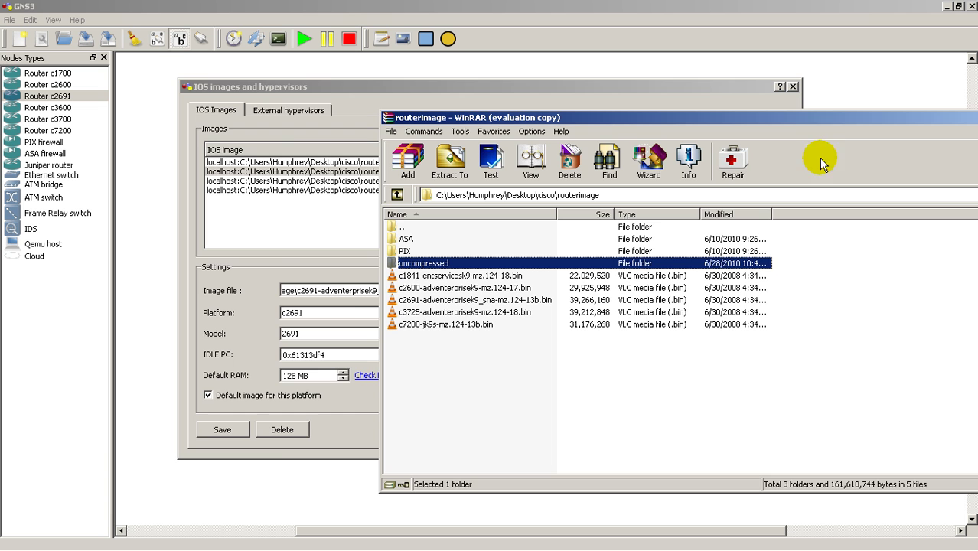
double_click(829, 121)
Close WinRAR and delete the compressed c2691 image entry in GNS3
left_click(863, 120)
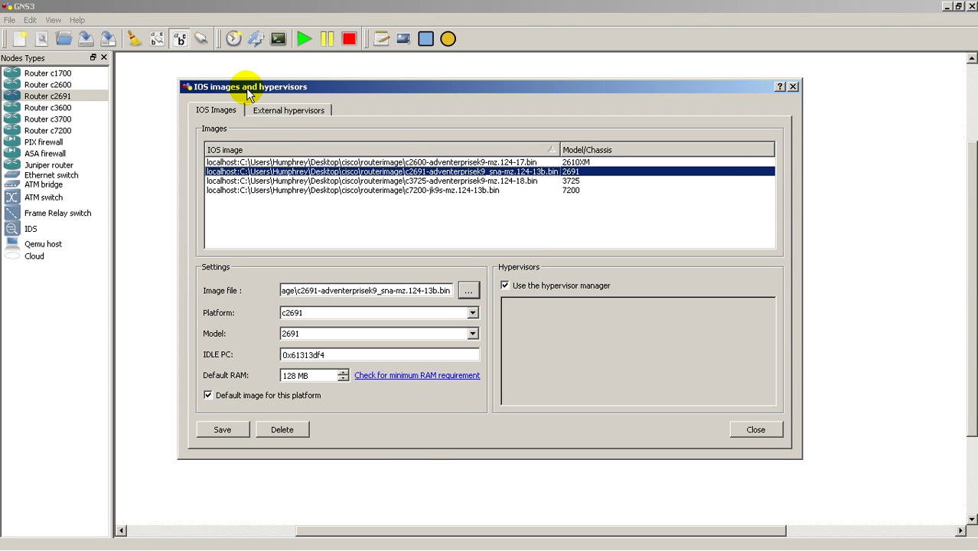
left_click(419, 172)
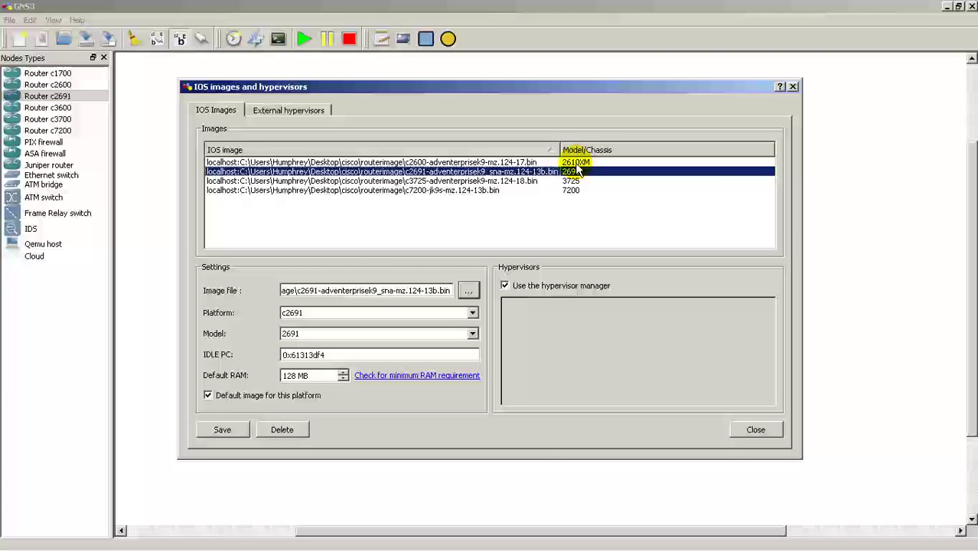
left_click(294, 431)
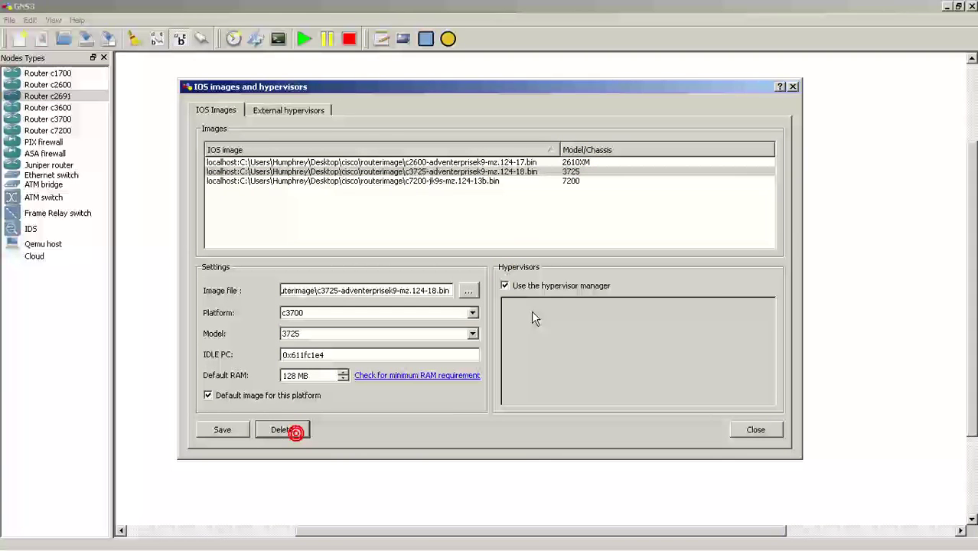
Set the c2691 image to uncompressed\C2691-AD.BIN, save the entry, and close the dialog
left_click(468, 292)
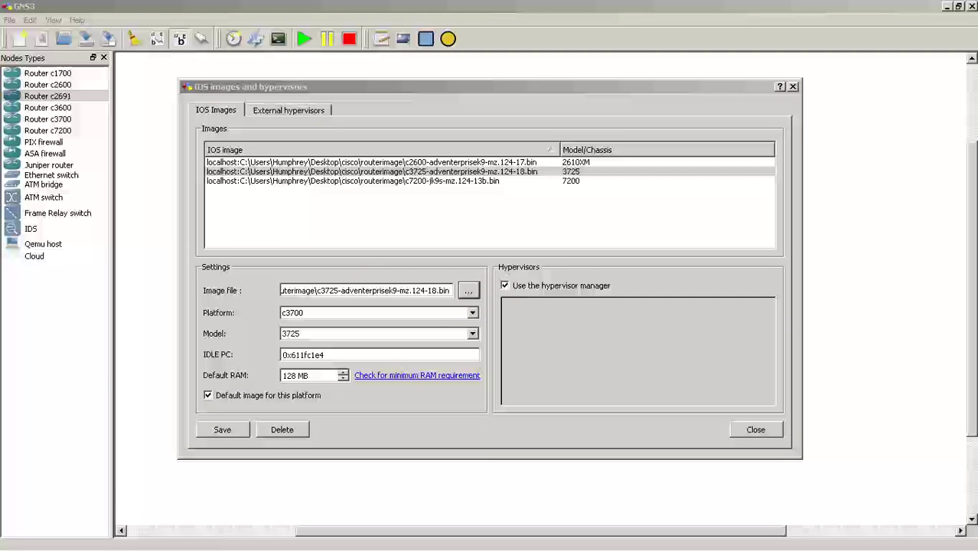
left_click_drag(618, 66, 727, 69)
double_click(507, 186)
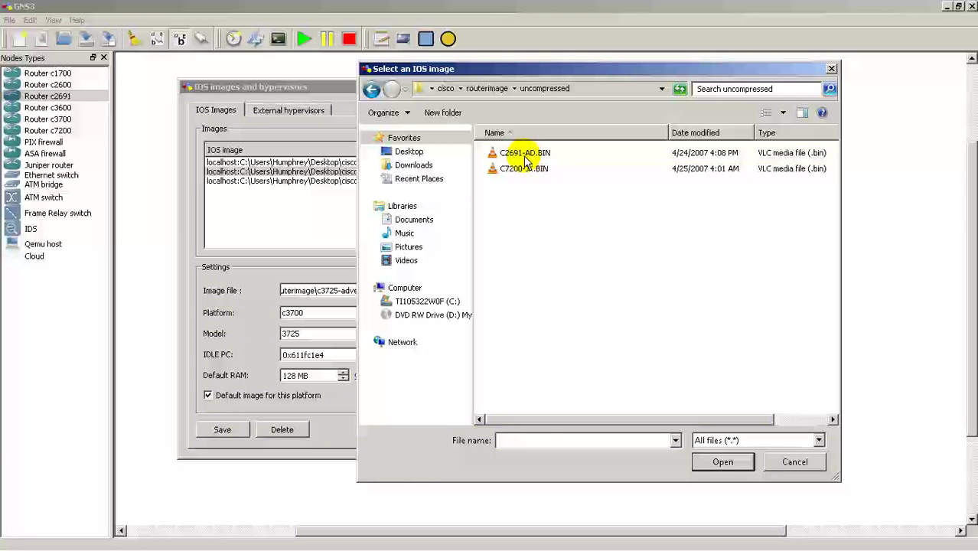
double_click(525, 157)
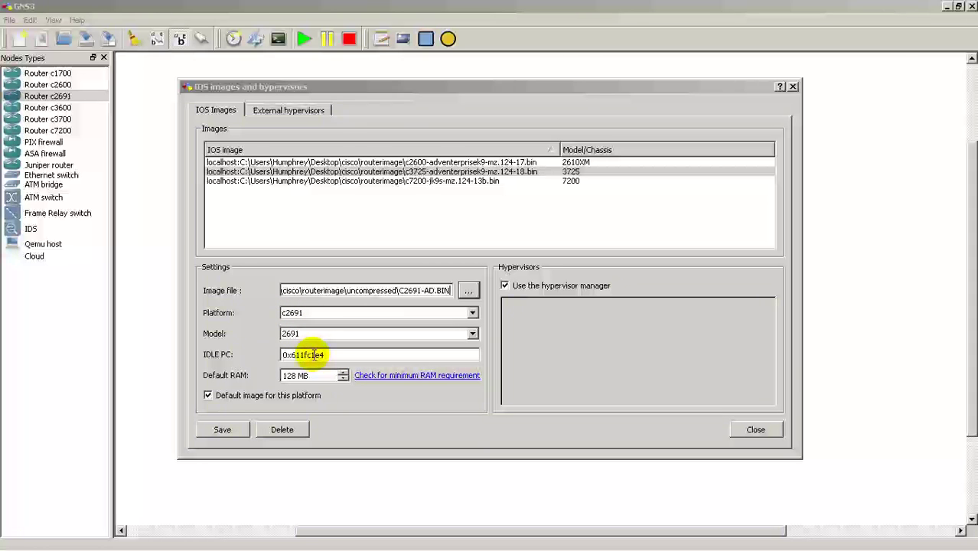
left_click(228, 427)
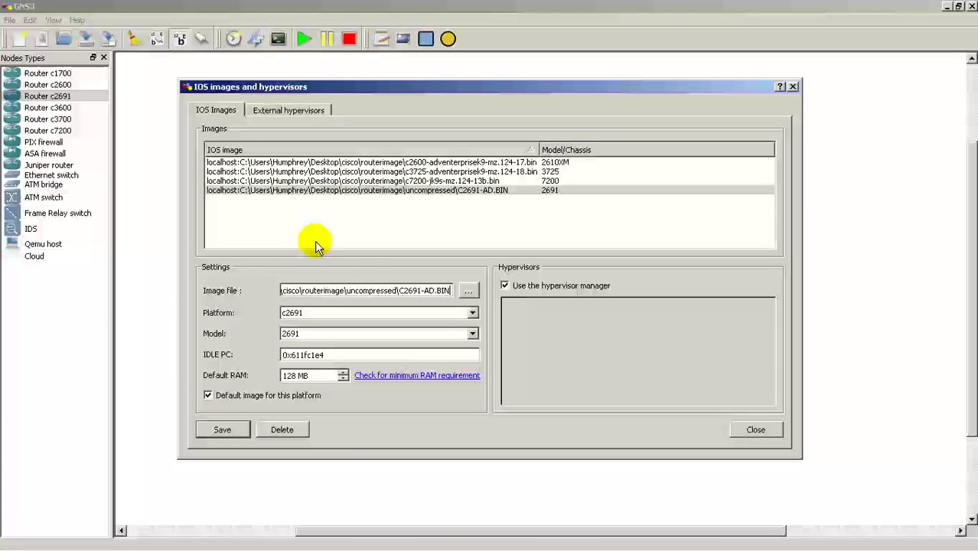
left_click(755, 429)
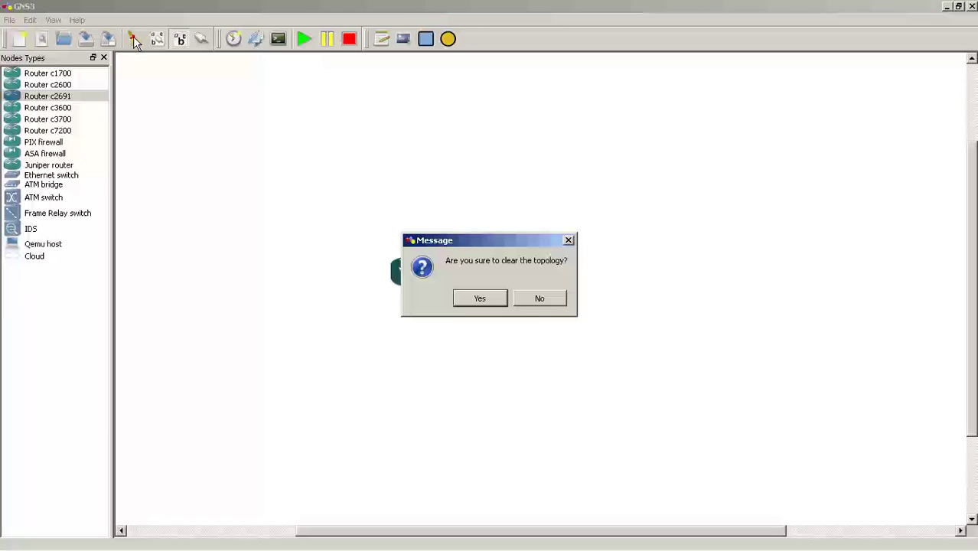
Clear the old topology and place a fresh c2691 router R1 near the canvas centre
left_click(482, 298)
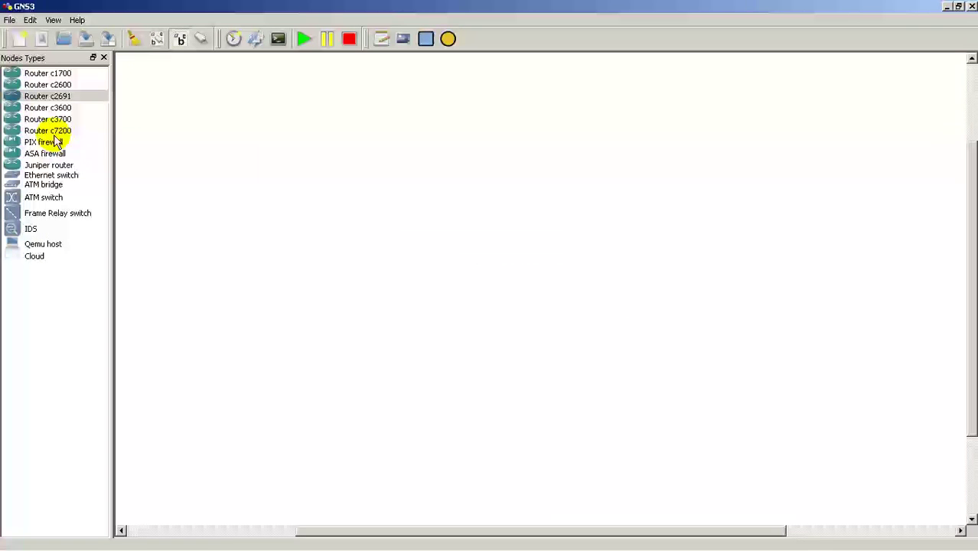
left_click_drag(46, 97, 575, 297)
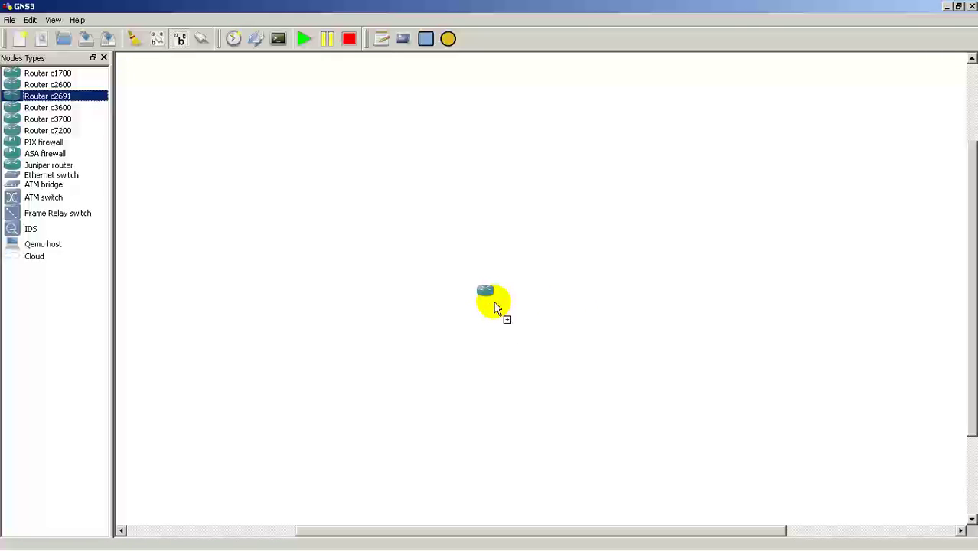
left_click_drag(493, 307, 493, 307)
Change the waiting time between device starts in Preferences and confirm
left_click(51, 20)
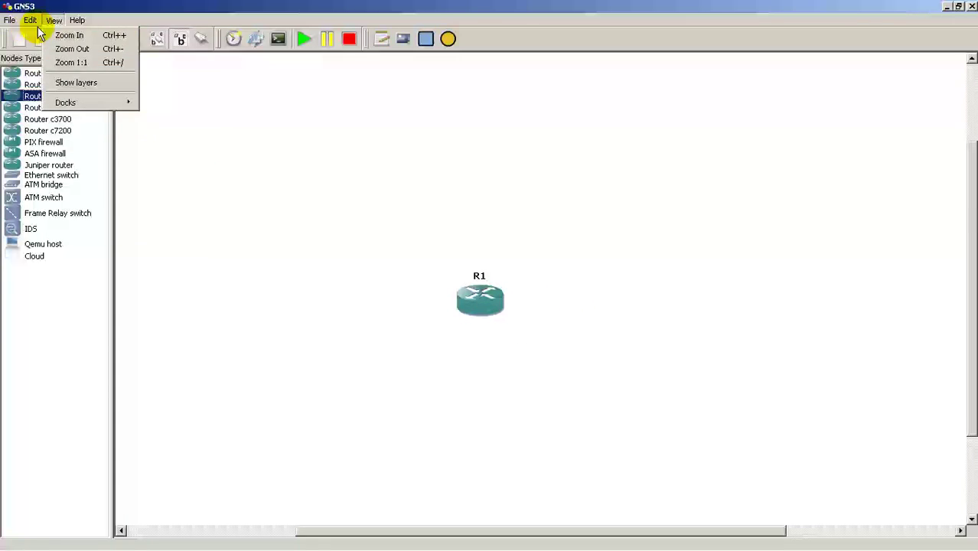
mouse_move(30, 20)
left_click(34, 134)
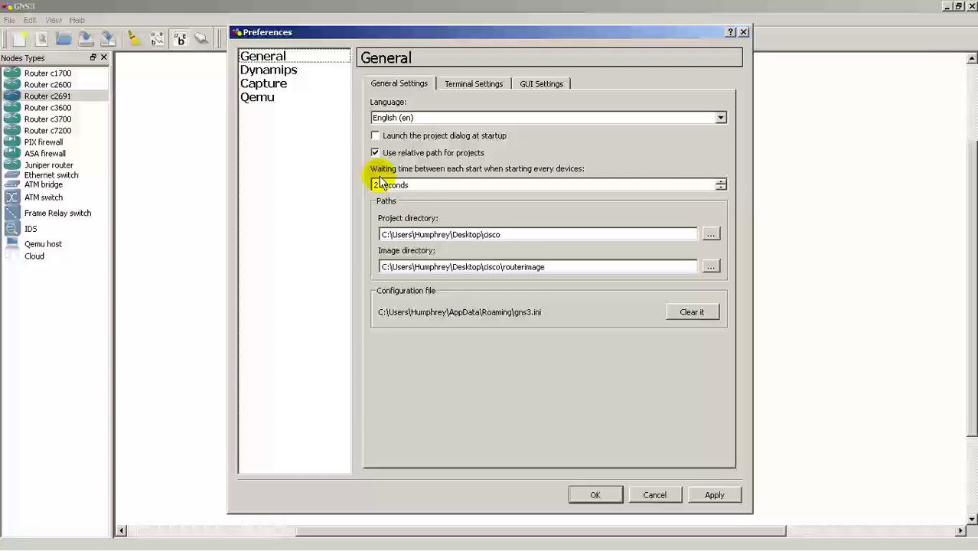
left_click(426, 184)
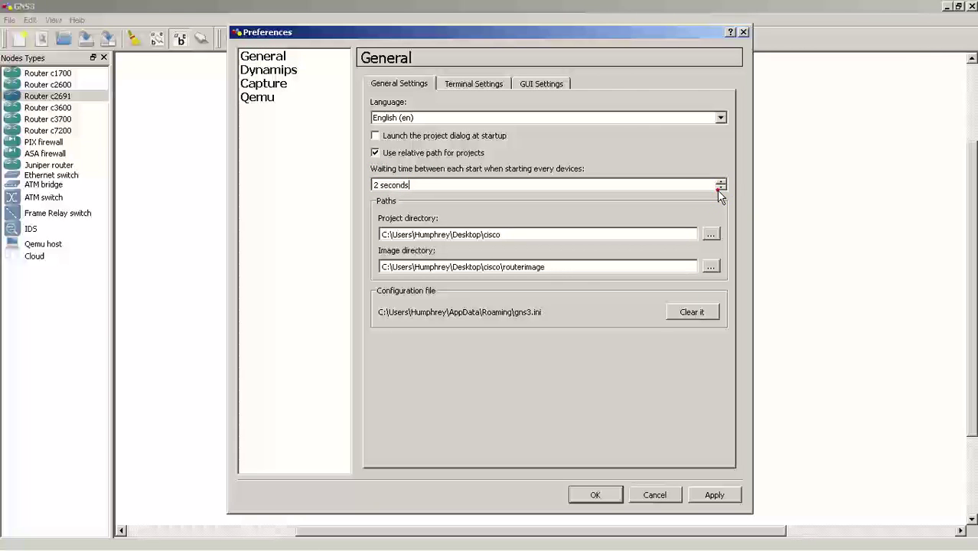
left_click(718, 188)
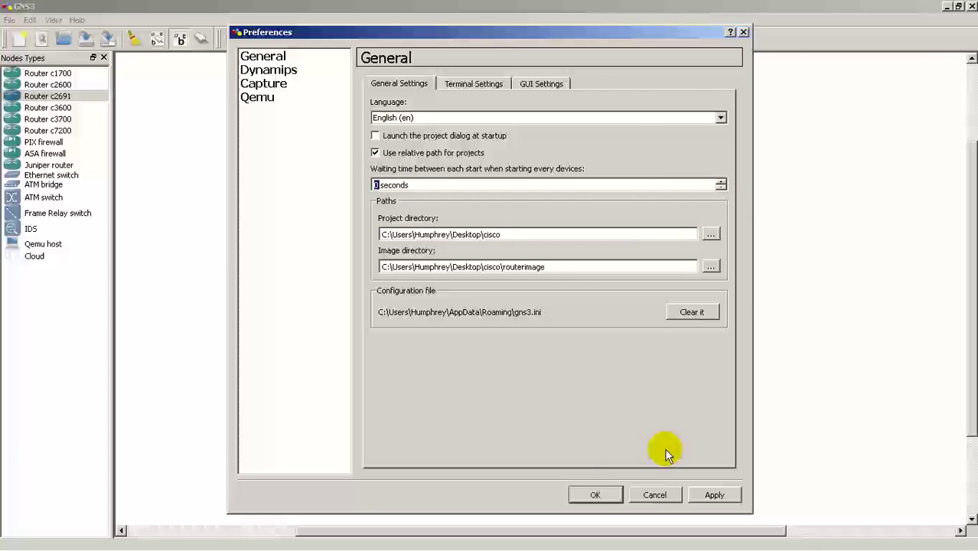
left_click(595, 494)
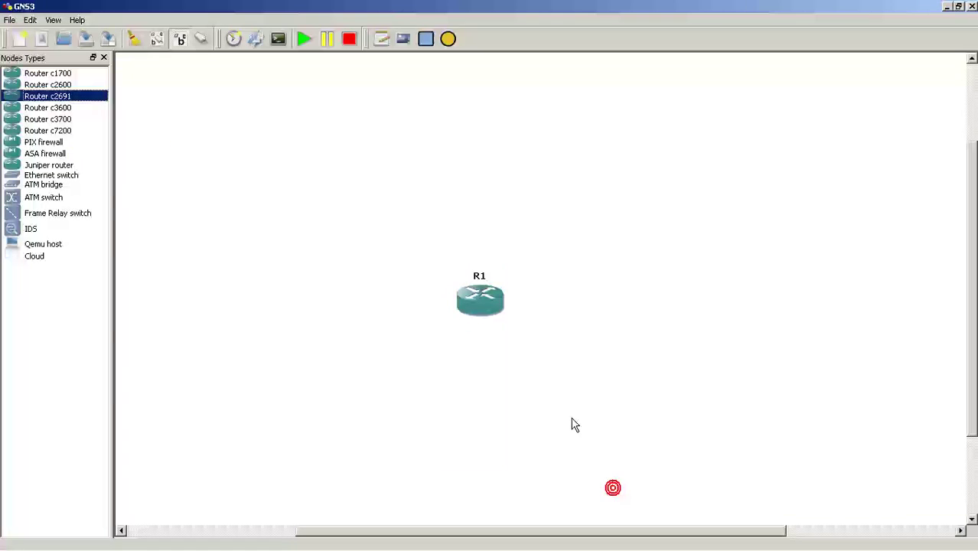
Boot R1 from C2691-AD.BIN, open its console, skip setup, and reach Router>
left_click(105, 57)
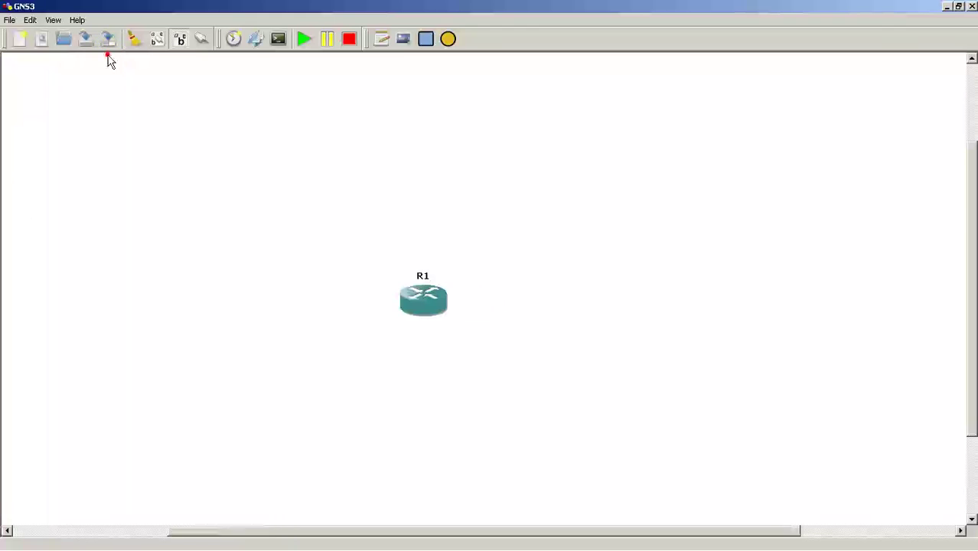
left_click(303, 42)
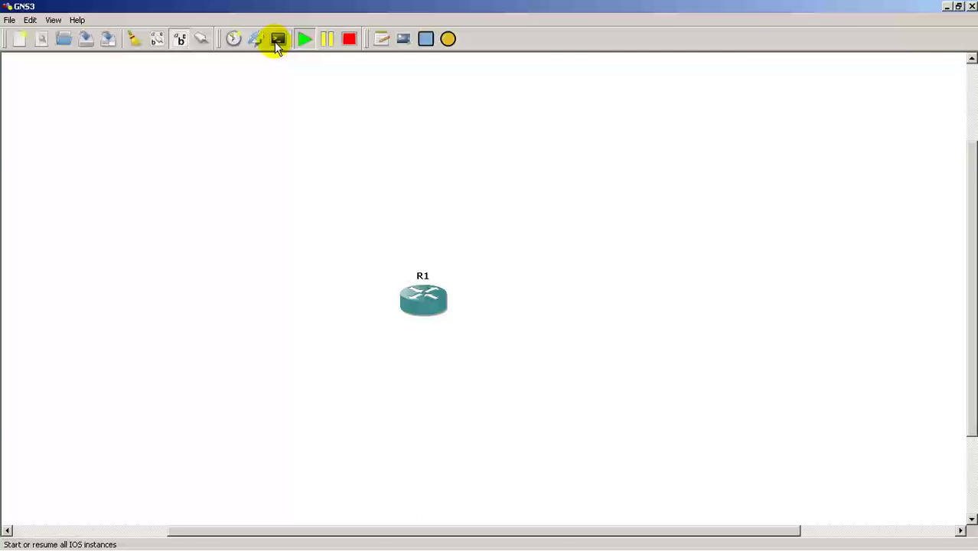
left_click(276, 40)
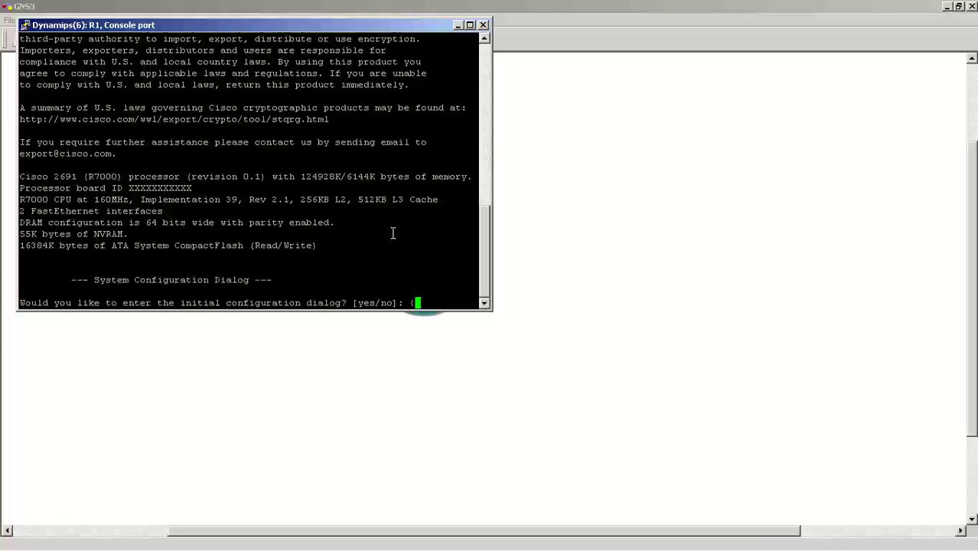
key("Return")
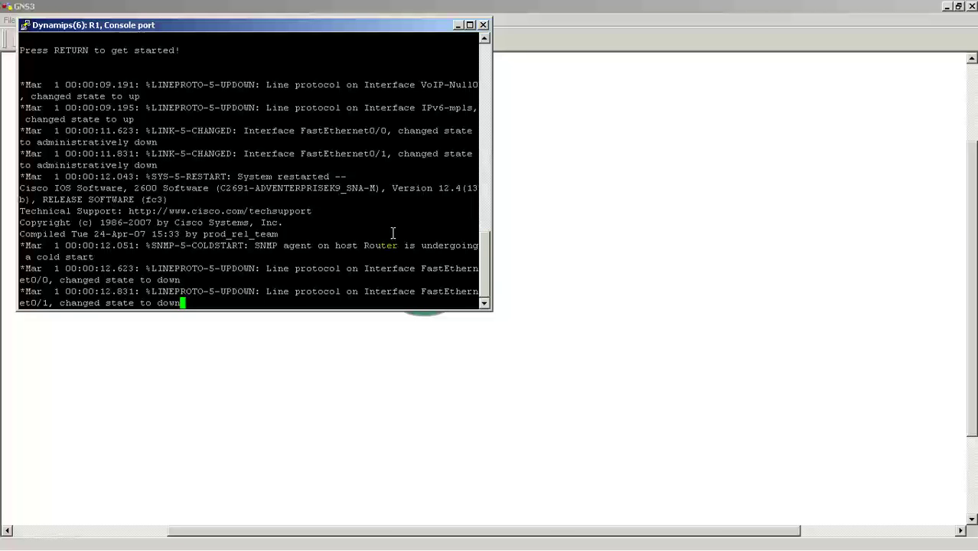
key("Return")
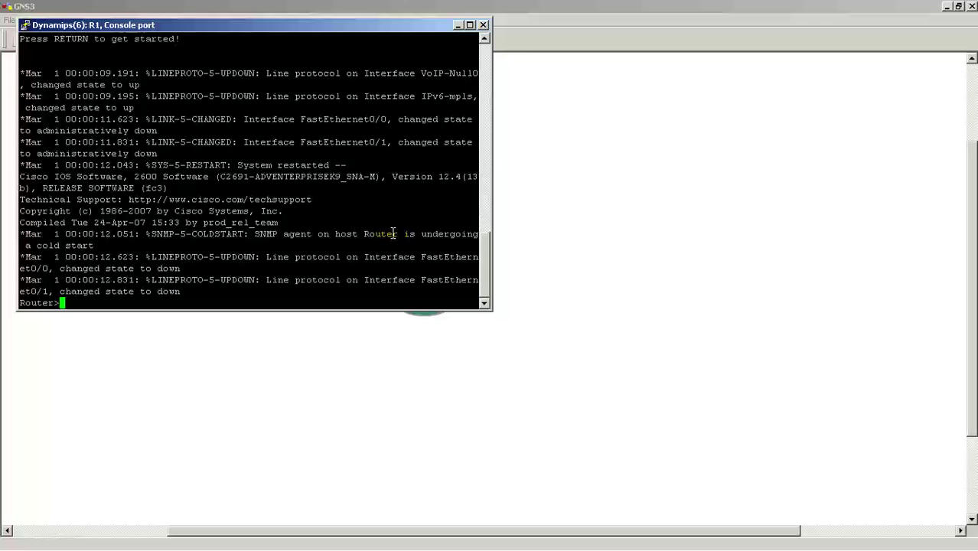